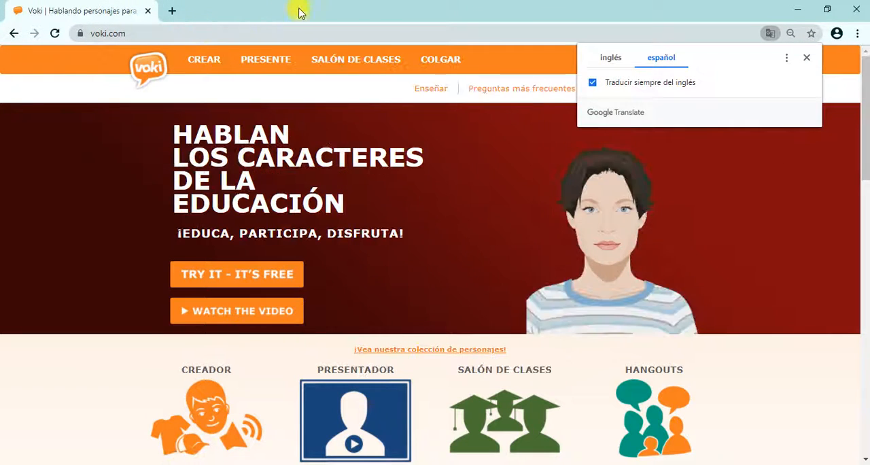
Dismiss the translation pop-up and open the free Voki Creator from the home page
click(807, 58)
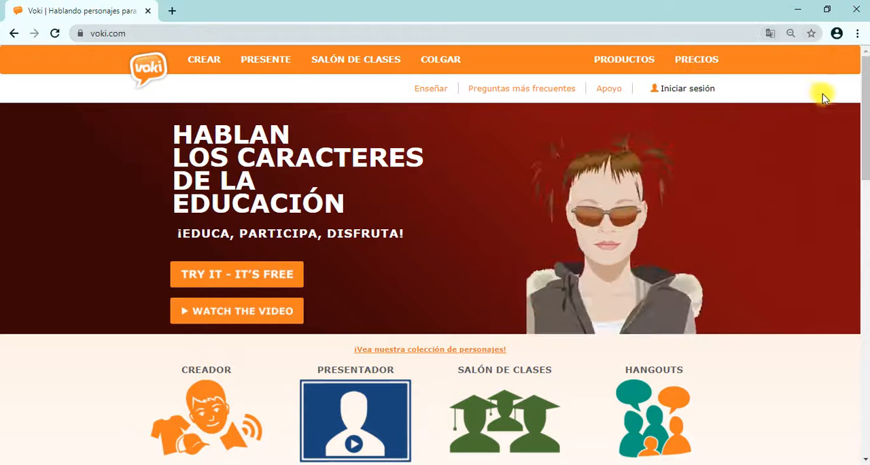
drag(863, 107, 844, 153)
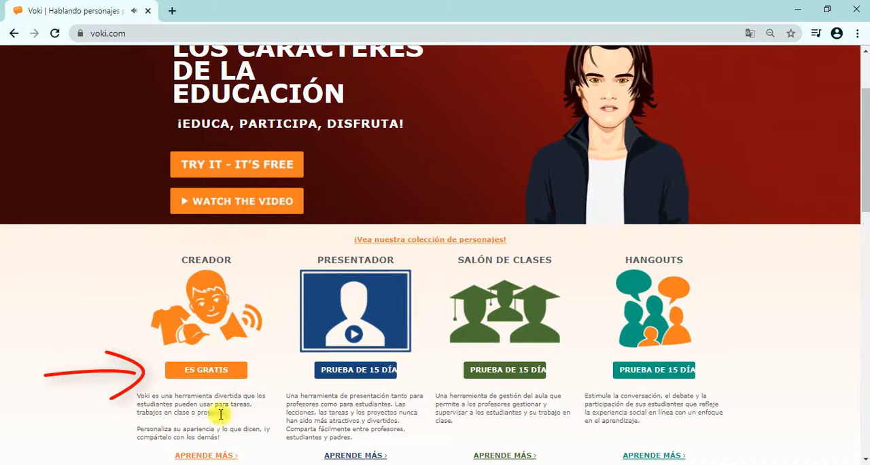
click(205, 372)
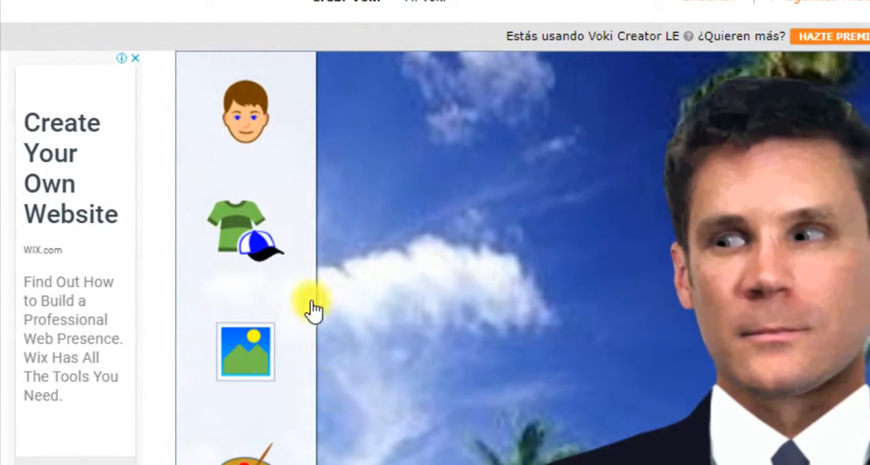
Browse the character categories and choose the free blonde cartoon woman in the blue and orange top as the avatar
click(252, 139)
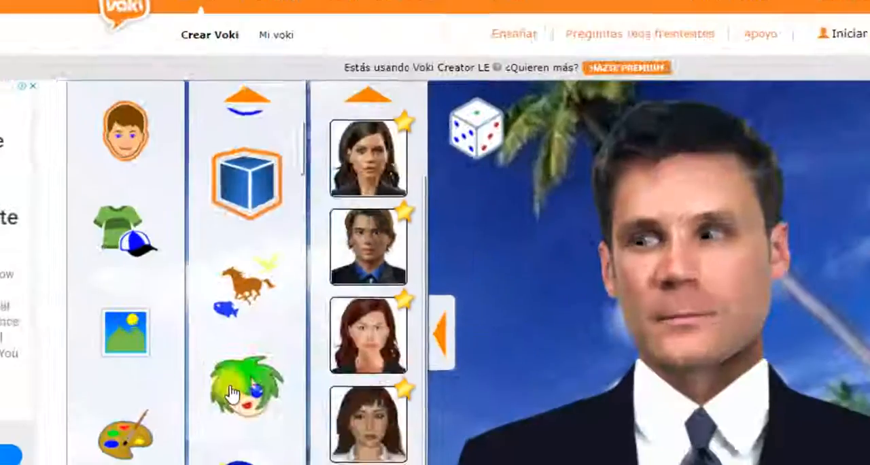
click(273, 458)
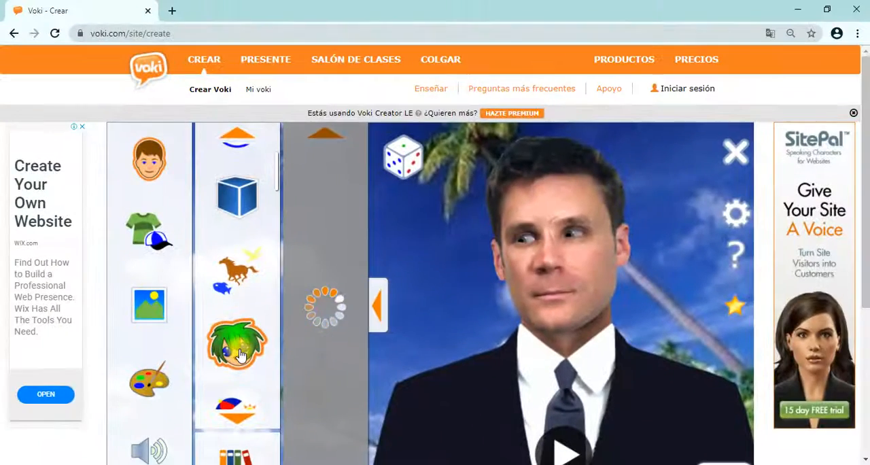
scroll(239, 353, down, 5)
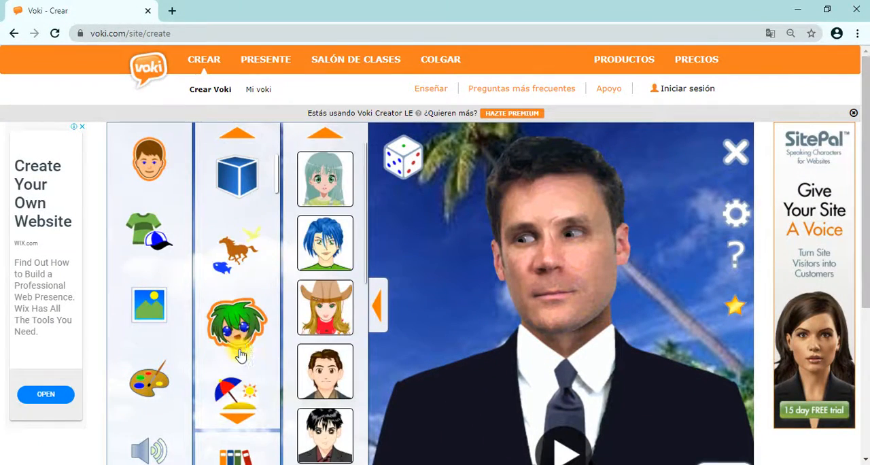
scroll(242, 342, down, 5)
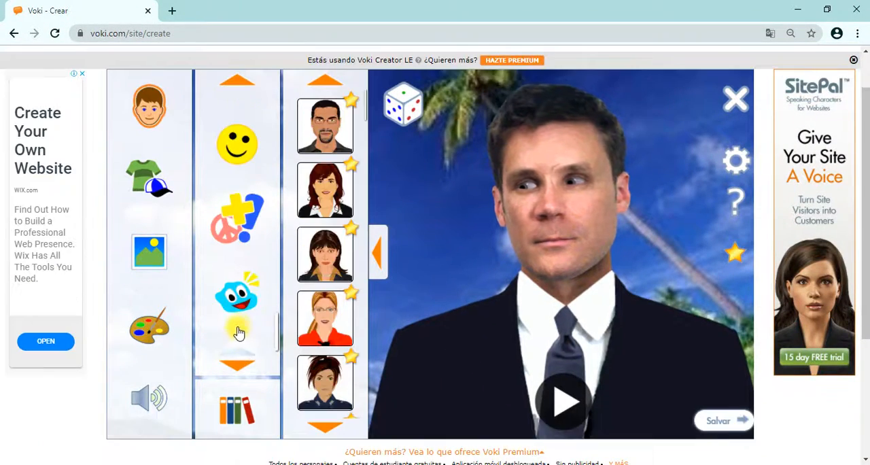
click(241, 274)
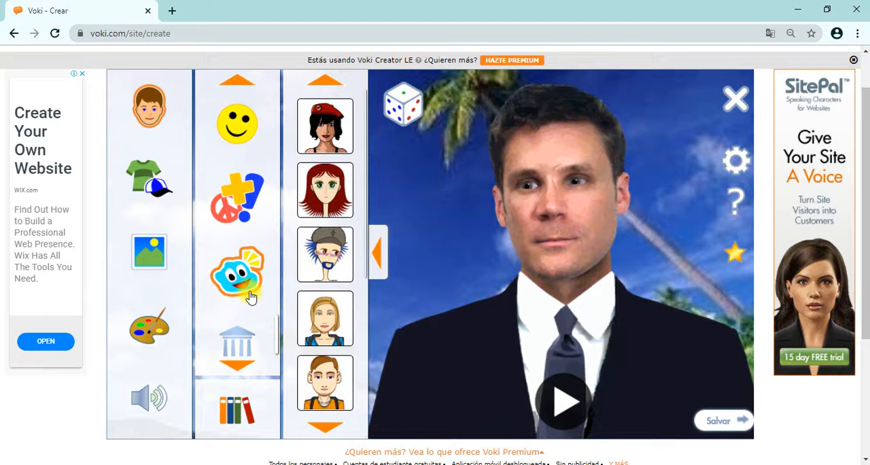
click(316, 325)
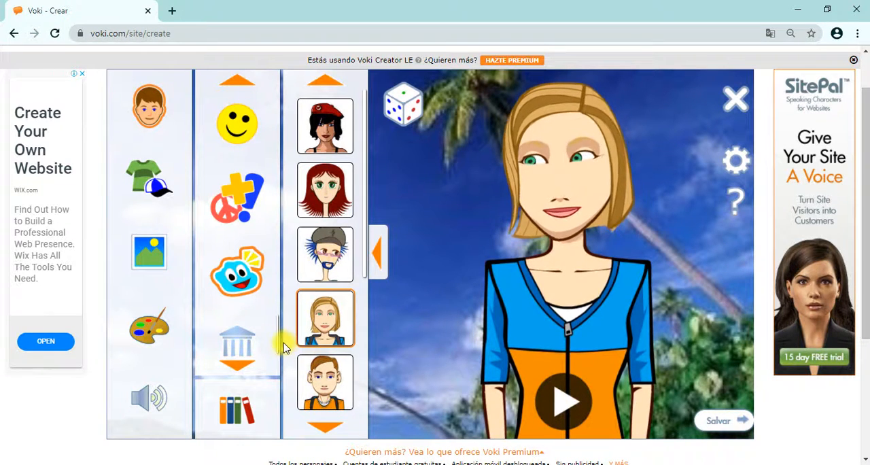
Add the pink-framed glasses to the avatar
click(149, 186)
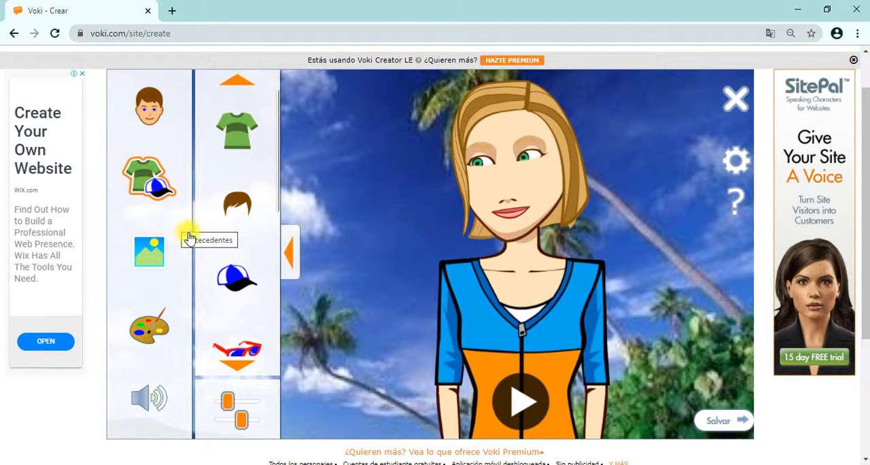
click(239, 349)
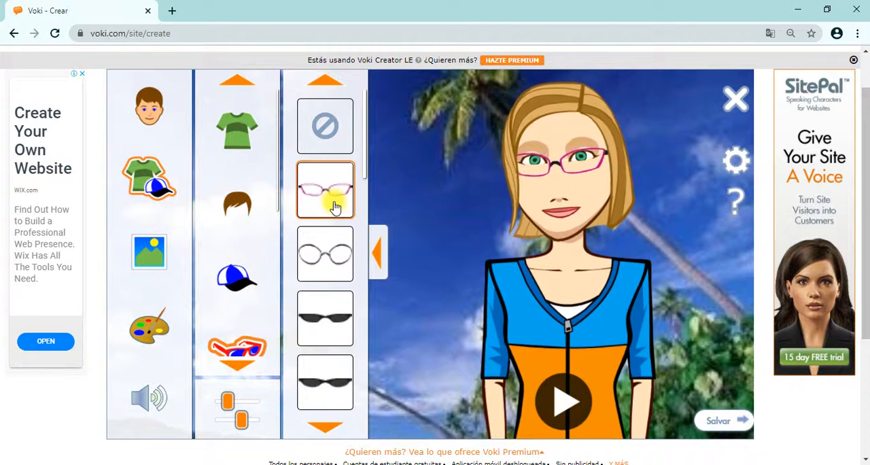
Try the sunny meadow backdrop and the blurred green swirl backdrop from the built-in background collections
click(155, 280)
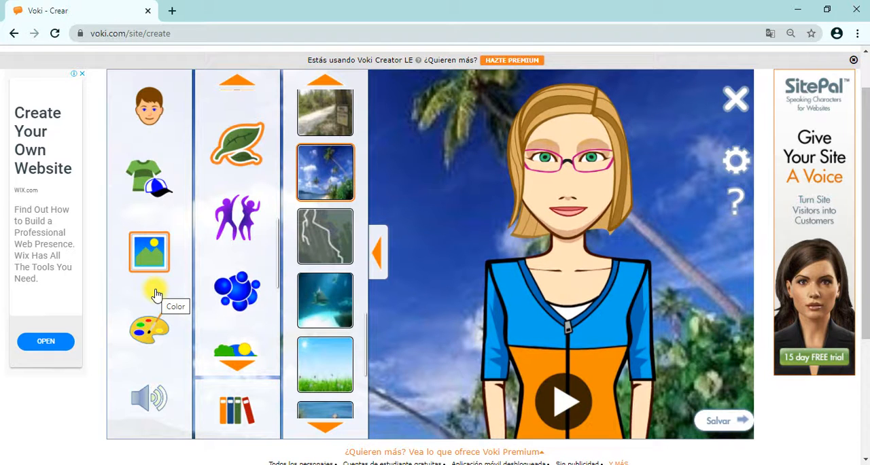
click(311, 365)
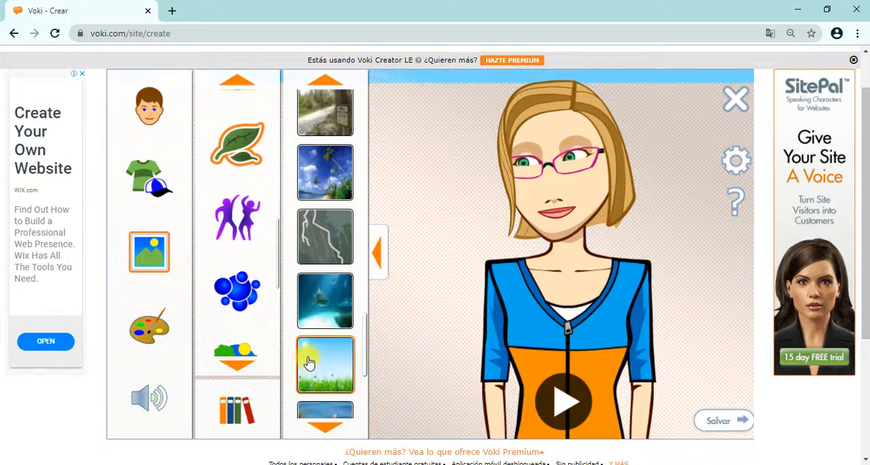
click(269, 275)
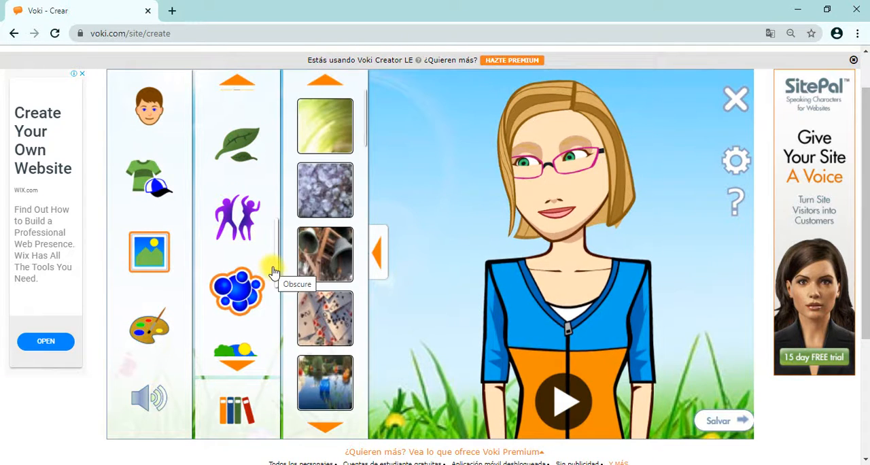
click(331, 130)
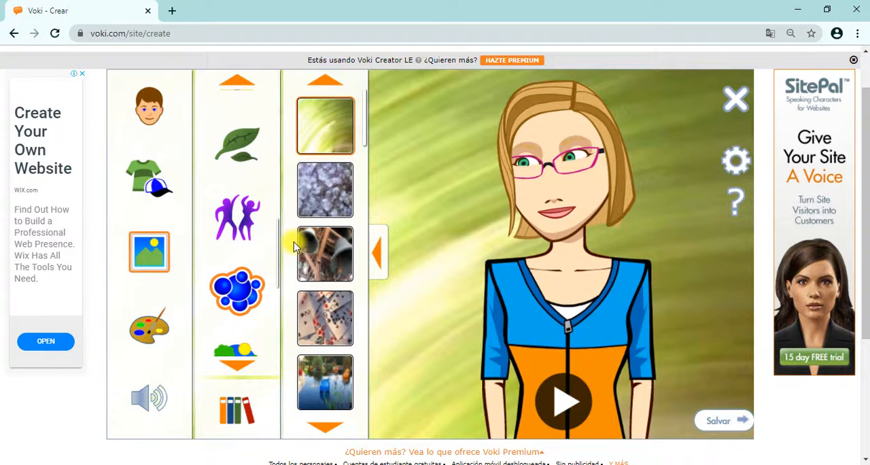
Upload the image file valle de la luna.jpg from the Imágenes folder as the avatar's custom background
click(238, 416)
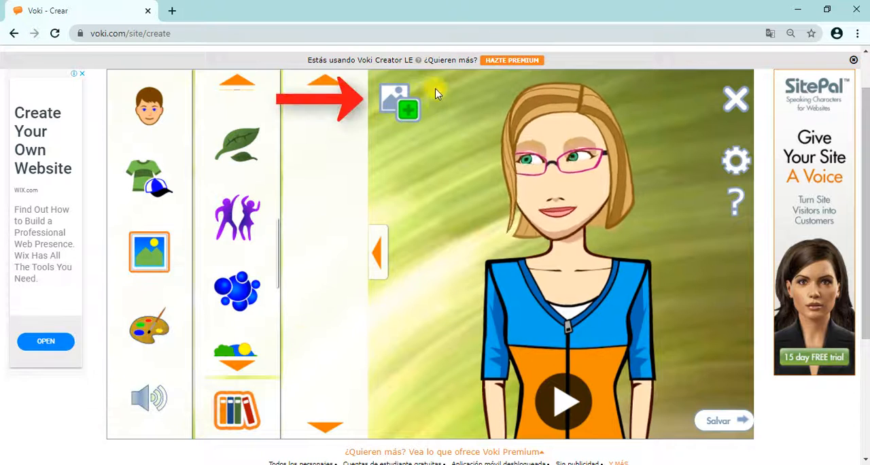
click(406, 106)
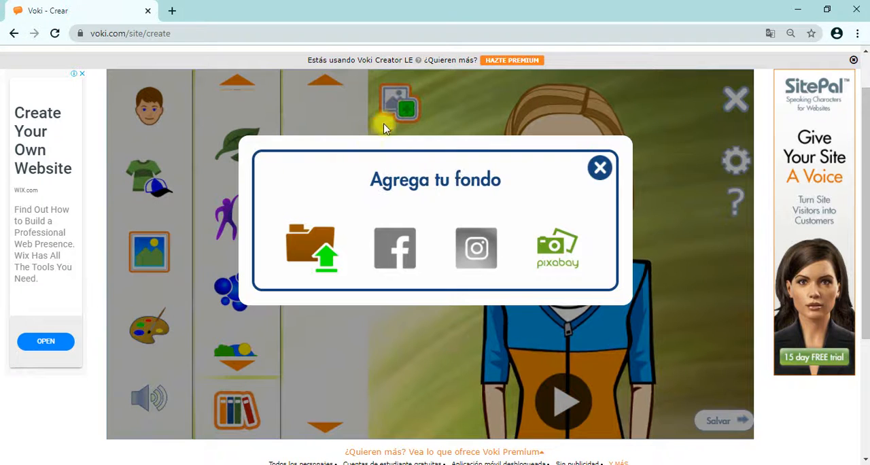
click(309, 251)
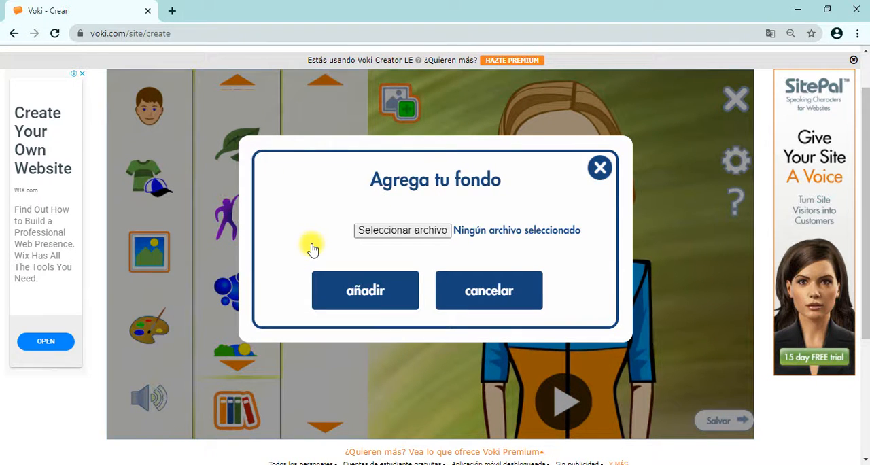
click(378, 232)
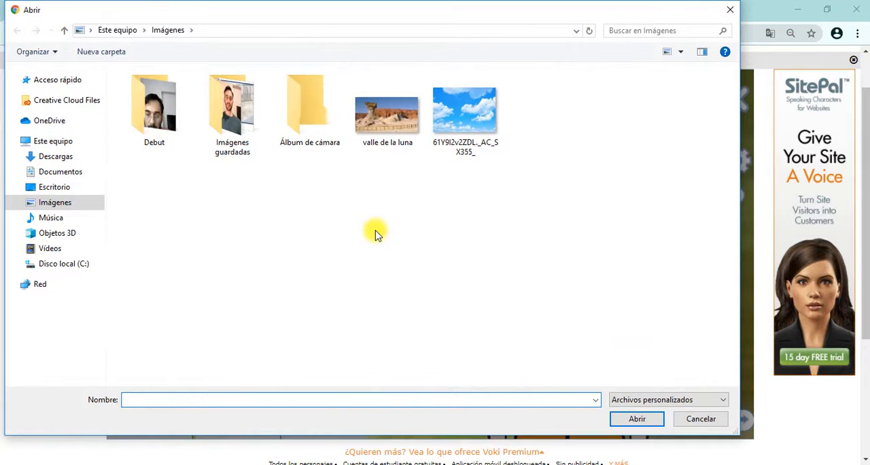
click(400, 133)
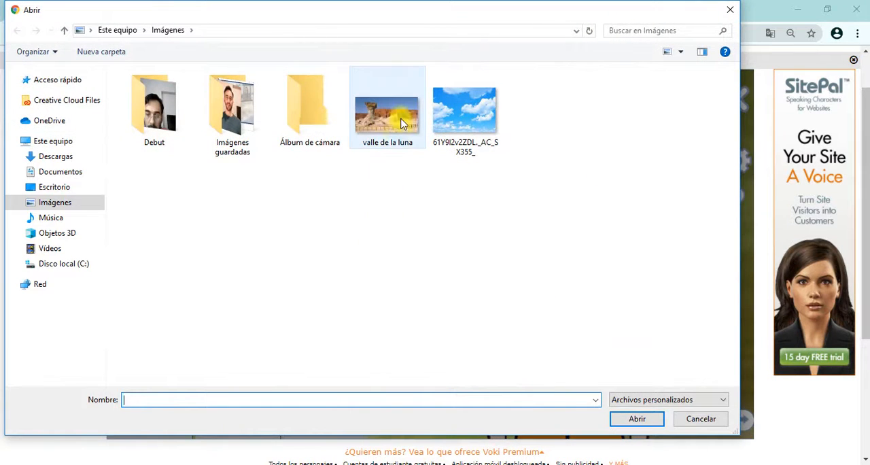
click(620, 418)
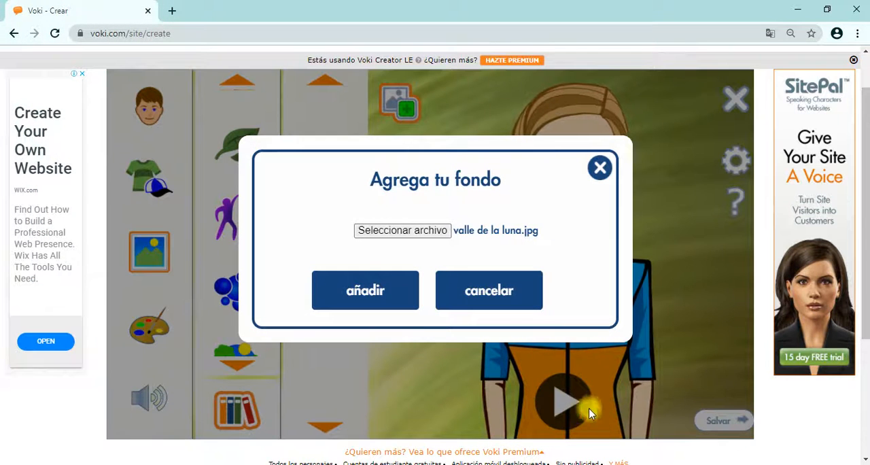
click(374, 302)
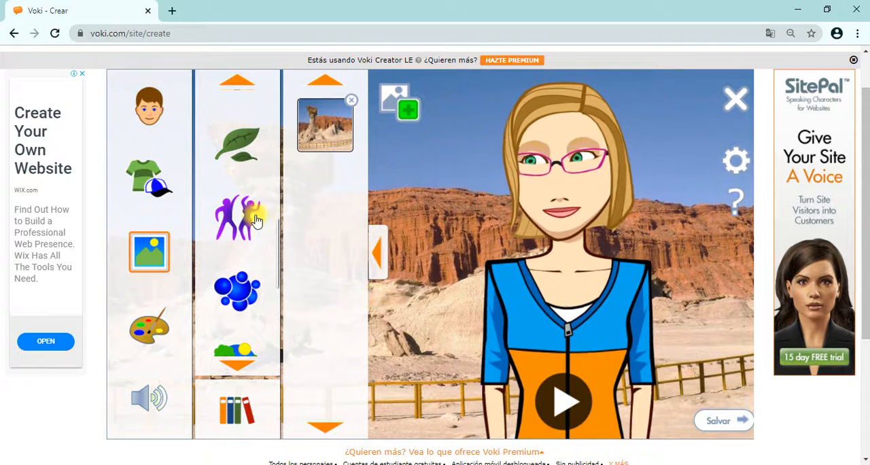
Put the green hat on the avatar
click(155, 175)
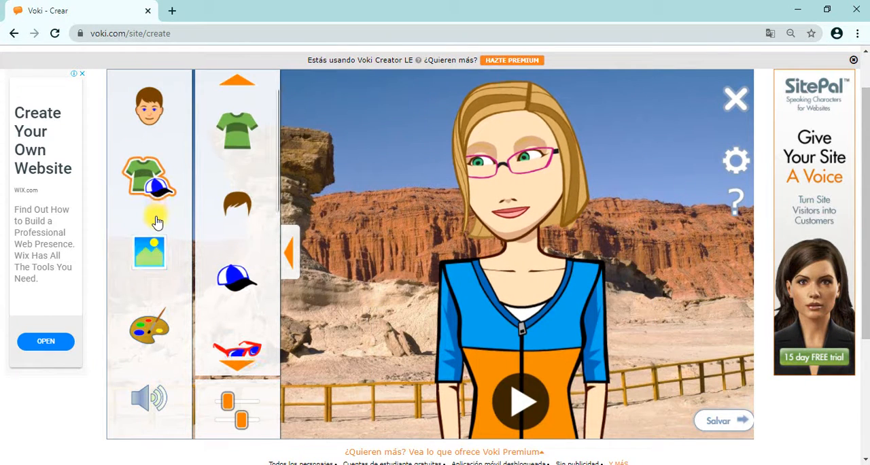
click(237, 291)
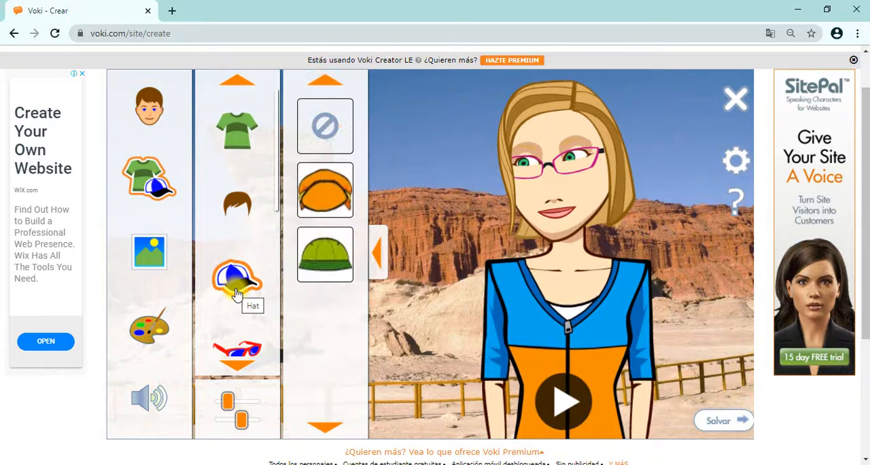
click(325, 254)
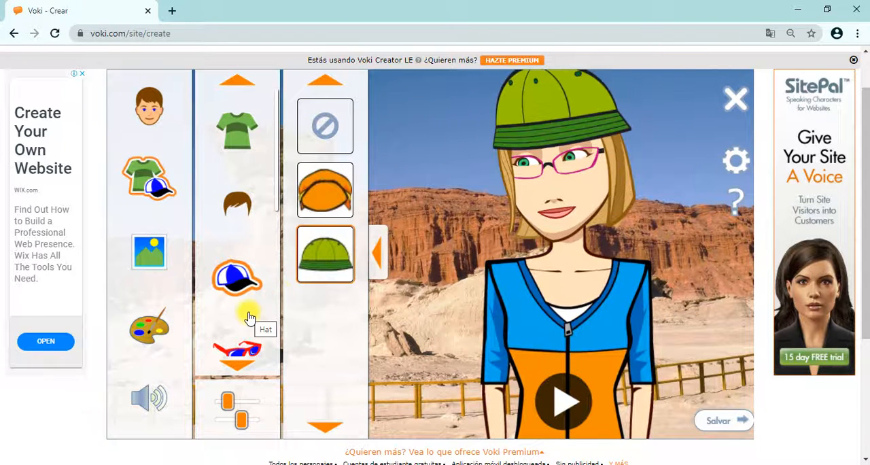
Enter "Hola como estan todos?" as the avatar's text-to-speech dialogue
click(156, 400)
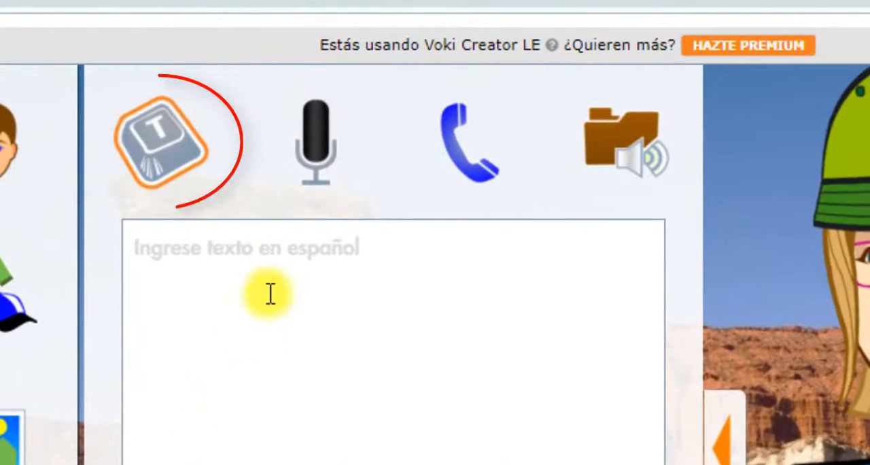
click(286, 250)
text(H)
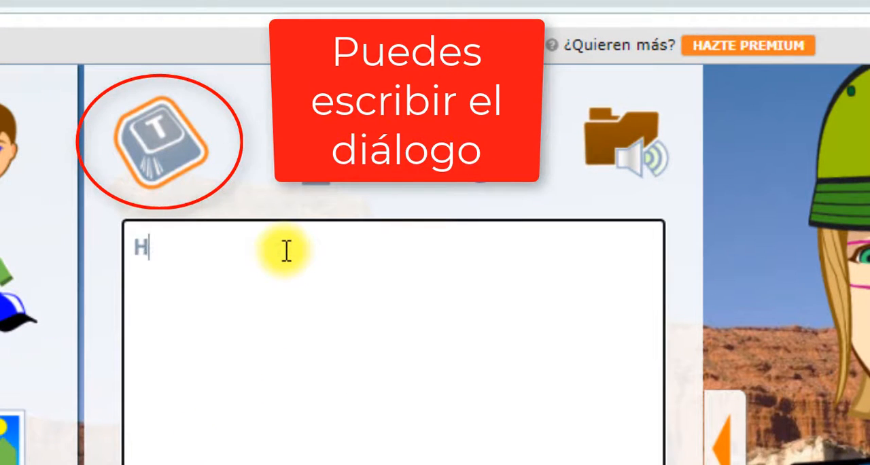
text(ola como estan)
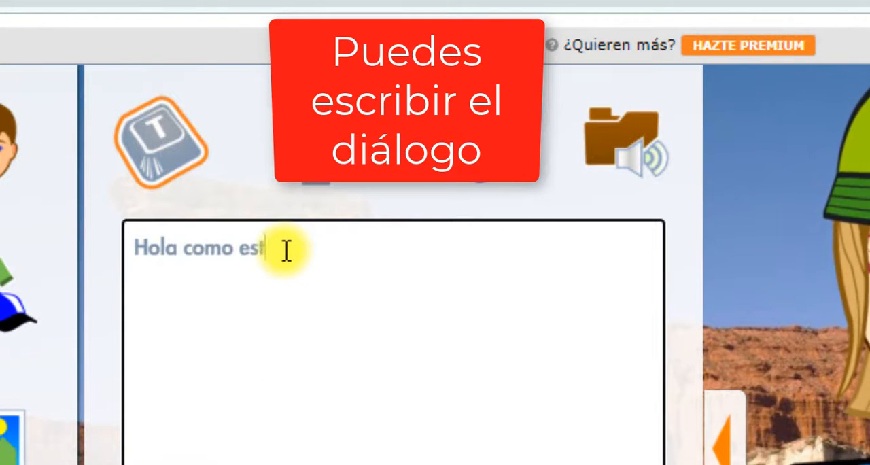
text( todos?)
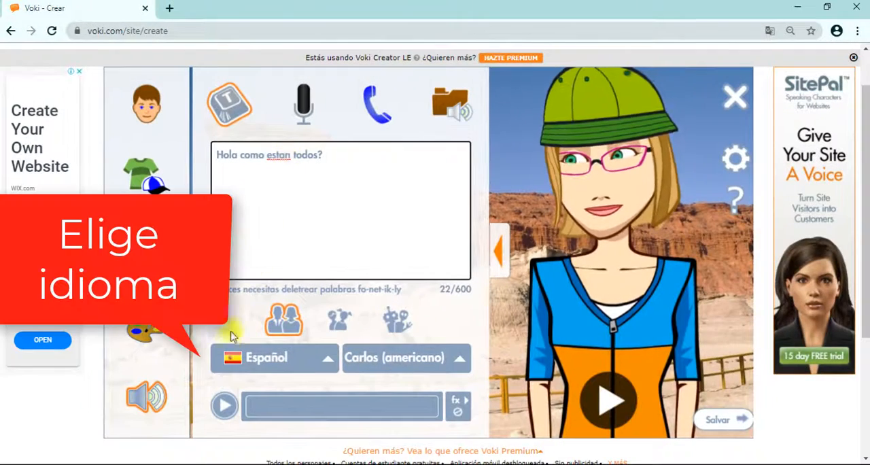
Set the speech language to Español and the voice to Carmen (castellano), and play the avatar's dialogue
click(325, 364)
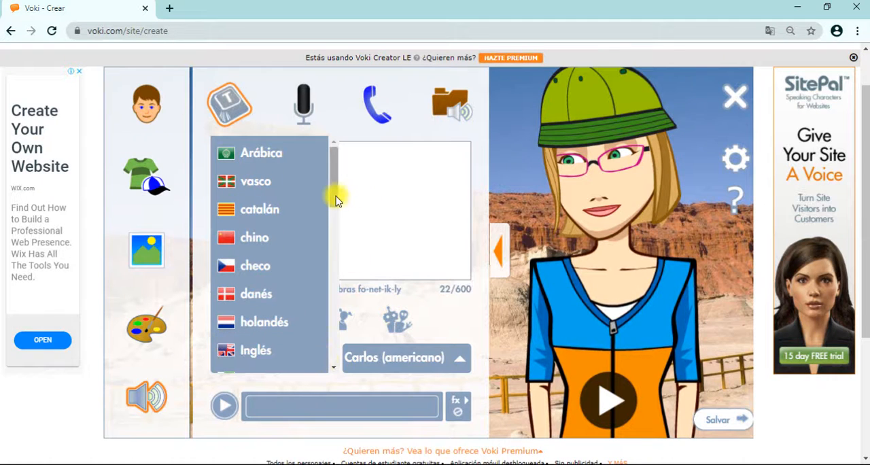
scroll(317, 295, down, 10)
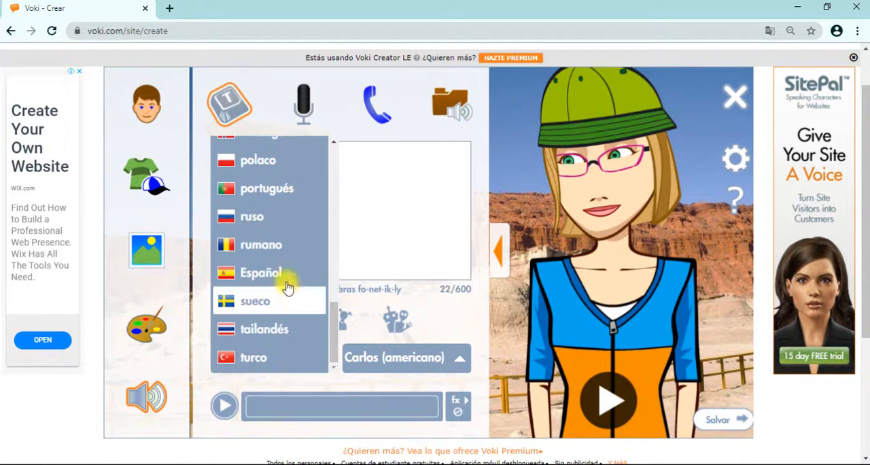
click(285, 276)
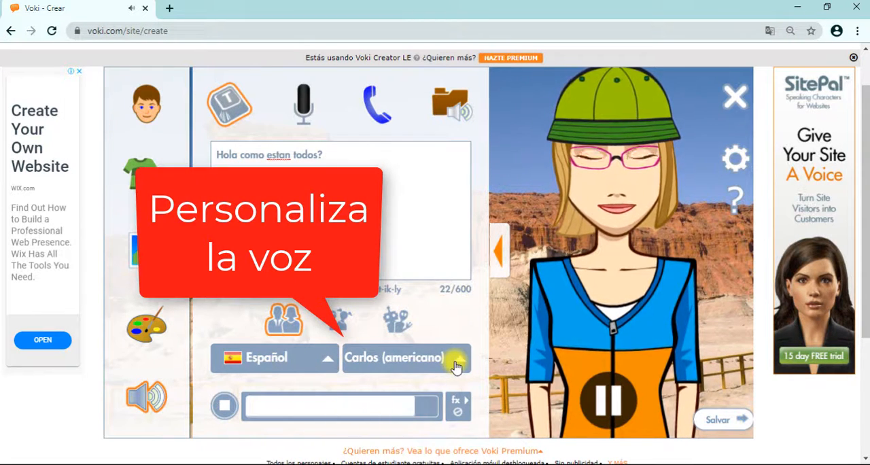
click(455, 367)
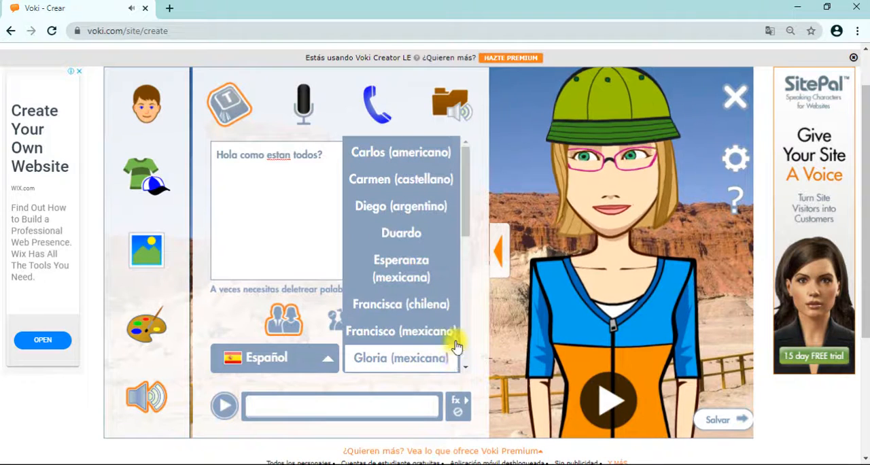
click(446, 178)
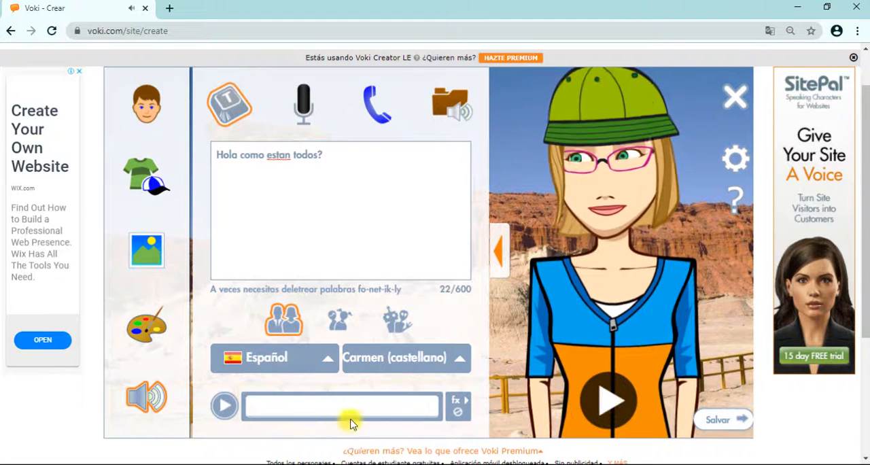
click(607, 421)
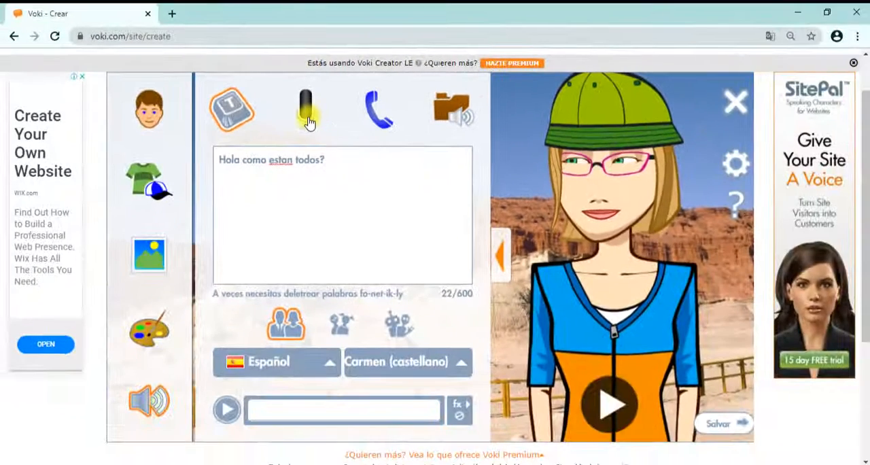
Record a voice message for the avatar with the microphone and stop the recording
click(306, 112)
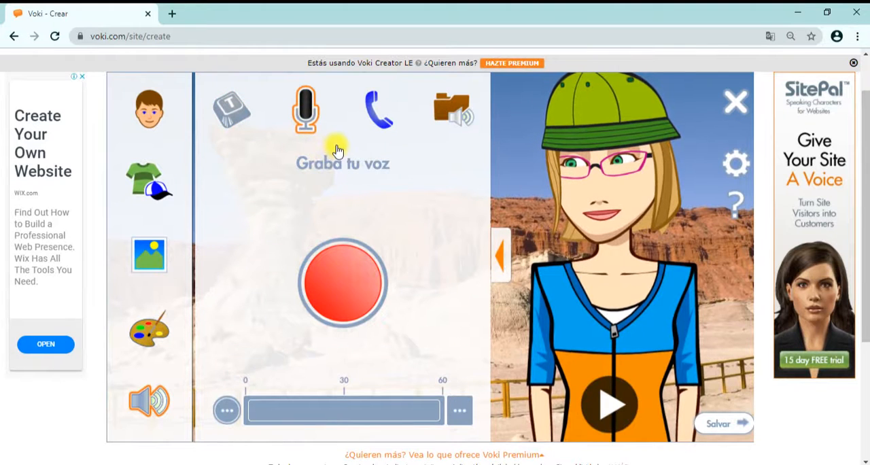
click(348, 290)
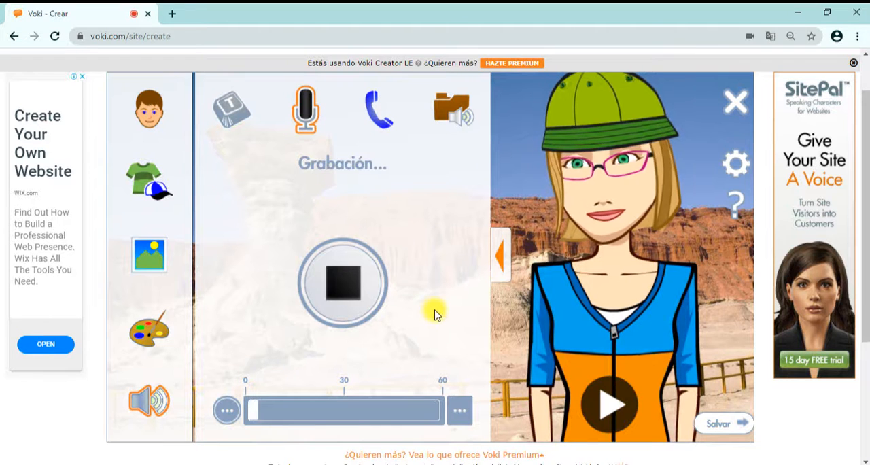
click(348, 284)
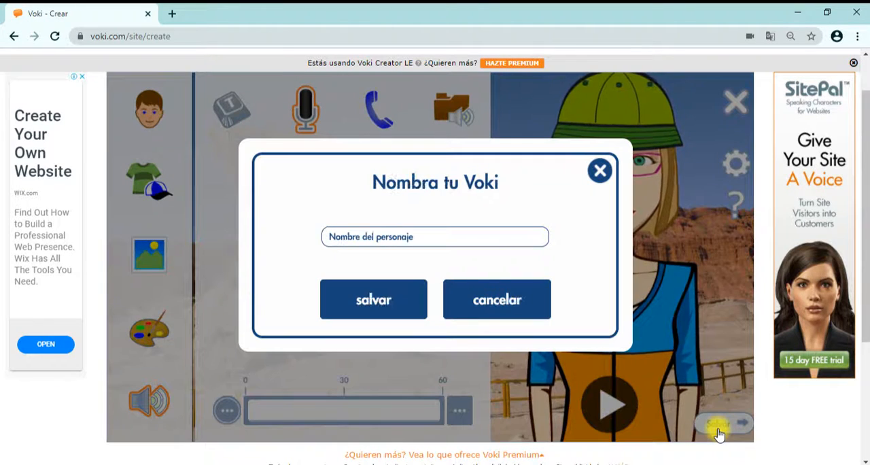
Name the Voki avatar "Carmen" and save it
click(431, 233)
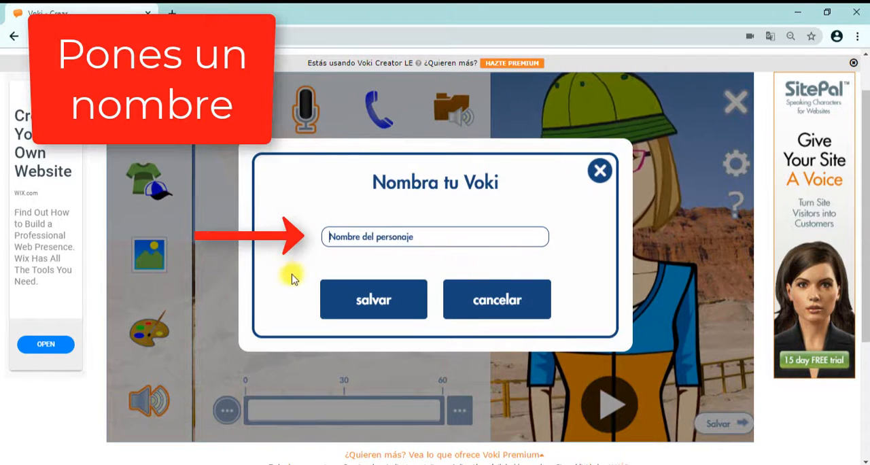
text(C)
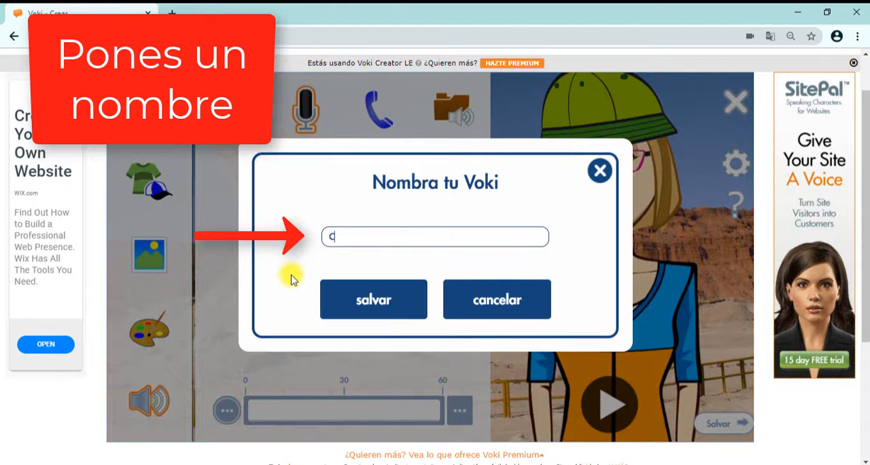
text(armen)
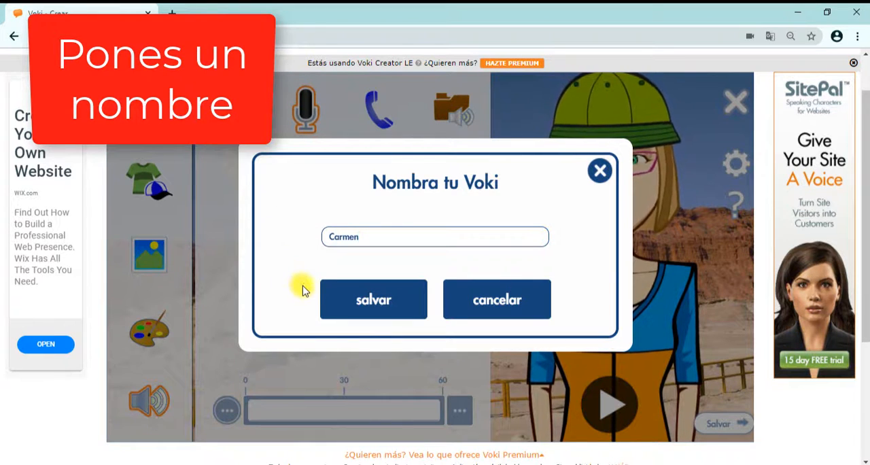
click(351, 310)
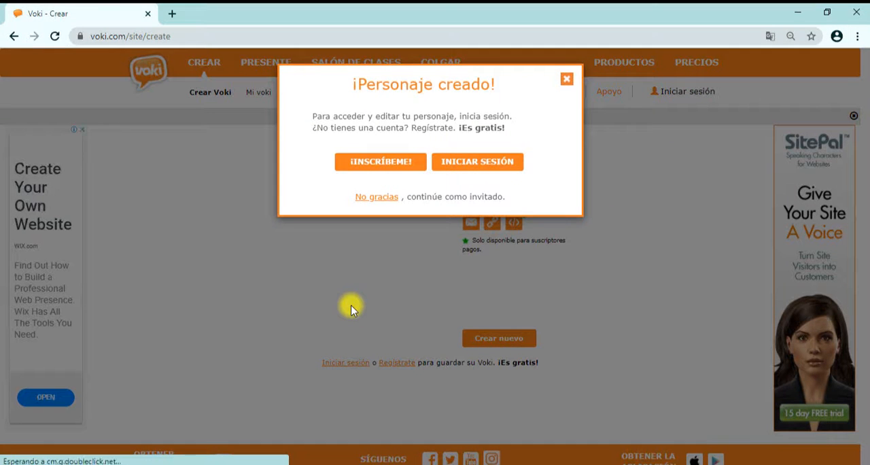
Continue as a guest without signing in and copy the avatar's share URL, leaving the recipient allowed to save and share
click(374, 197)
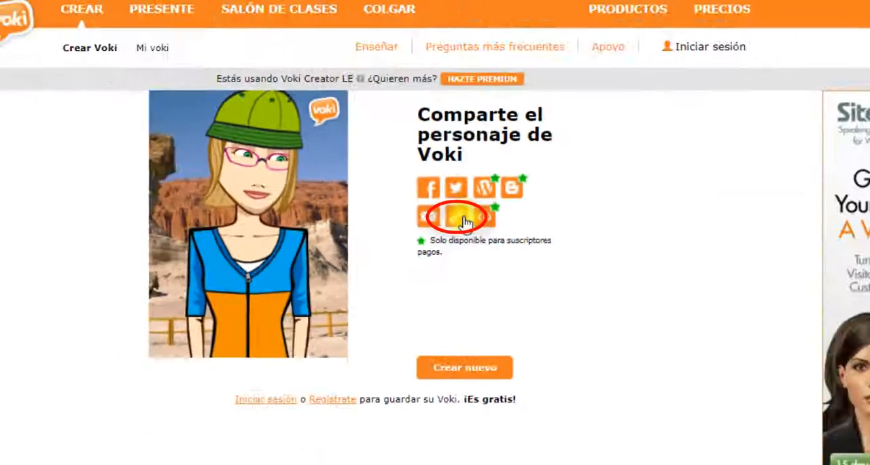
click(300, 202)
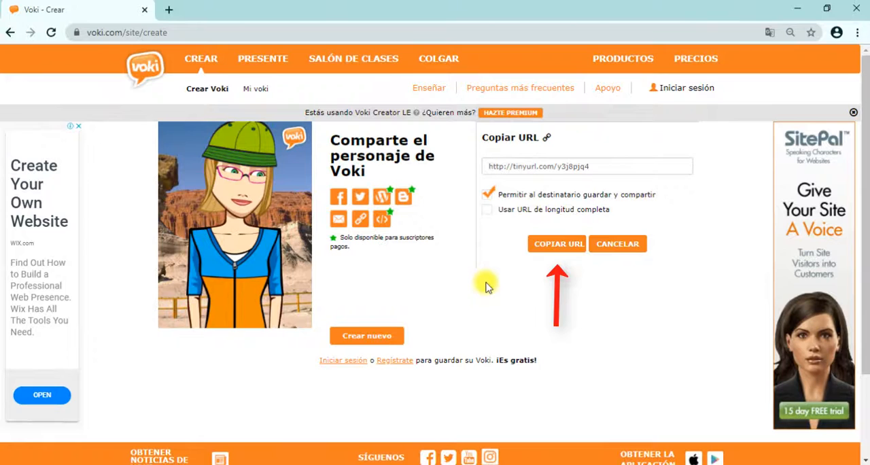
click(557, 245)
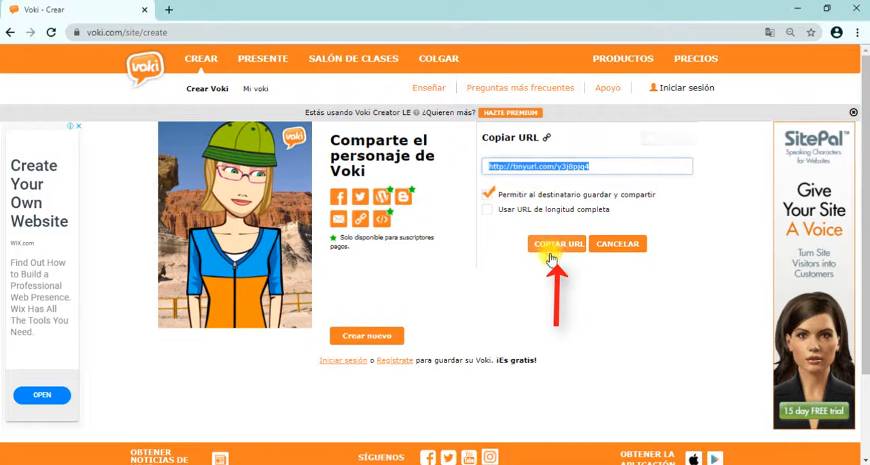